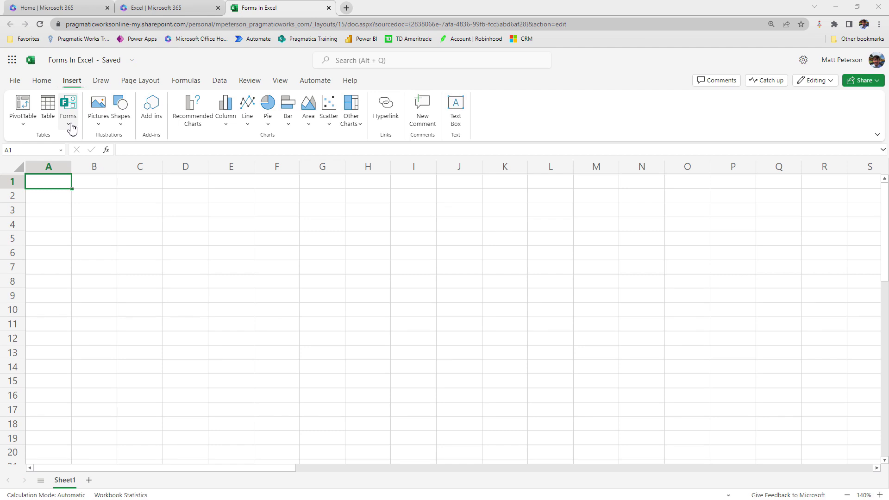
# Step: Open the Insert tab's Forms dropdown to reveal the New Form option
pyautogui.click(71, 128)
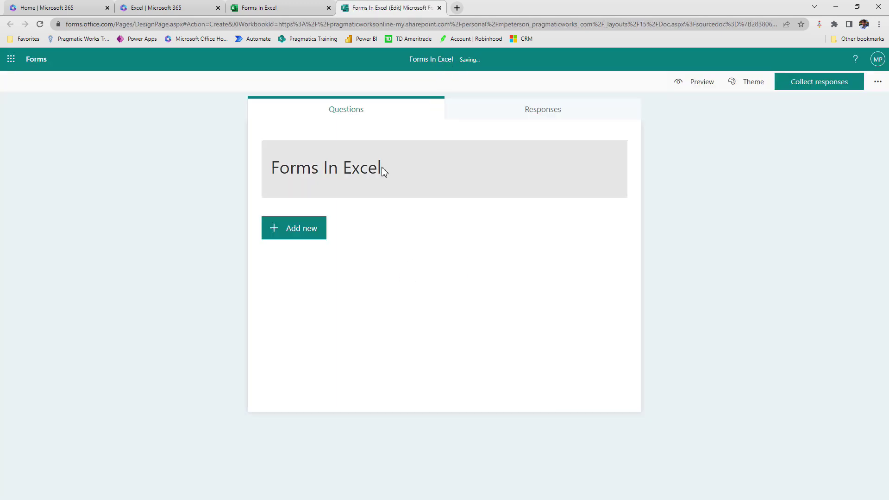
# Step: Change the form title from Forms In Excel to 'Parent Conference Sign Up'
pyautogui.click(379, 167)
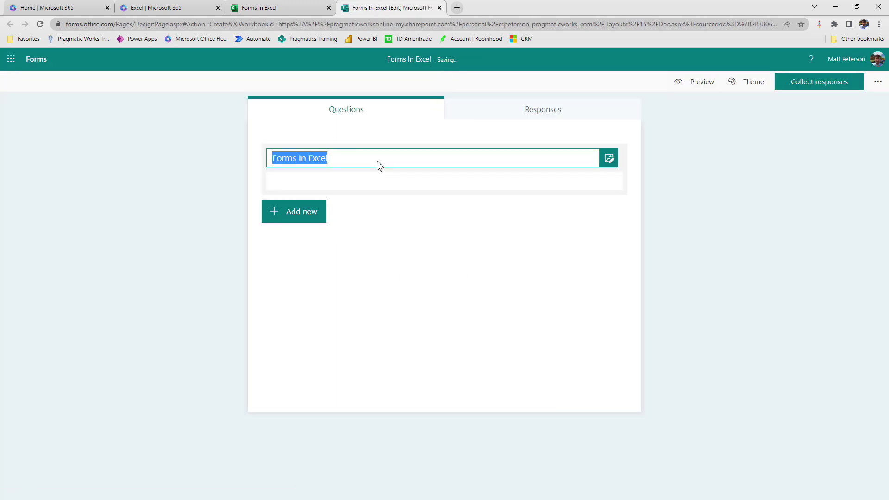
pyautogui.write('Parn')
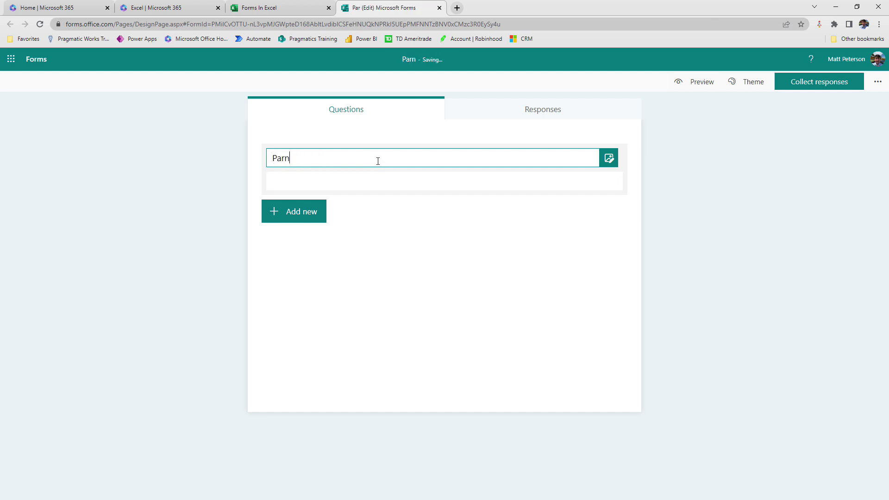
pyautogui.press('BackSpace')
pyautogui.write('ent Confer')
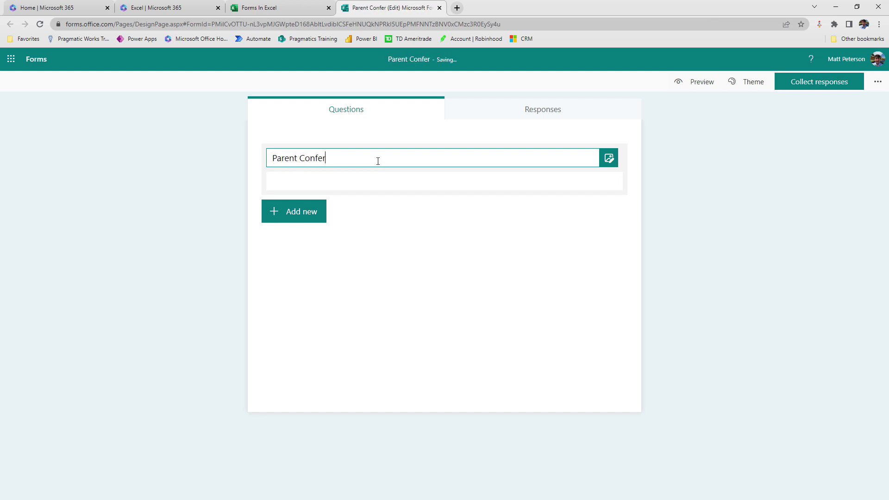
pyautogui.write('ence ')
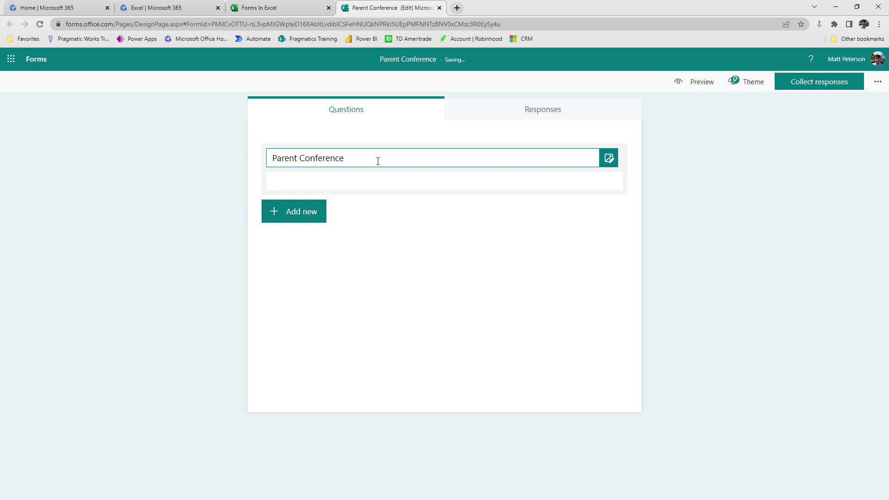
pyautogui.write('Sign Up')
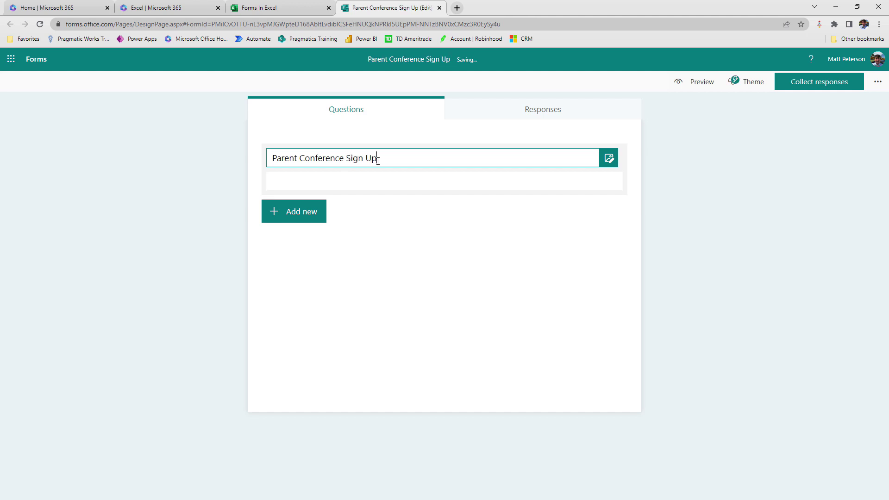
pyautogui.click(486, 260)
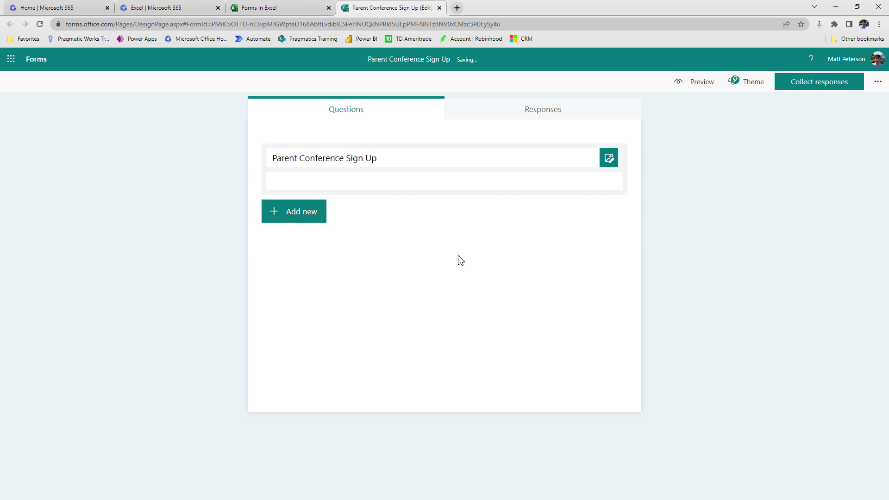
# Step: Add a required text question 'What is your name?'
pyautogui.click(280, 217)
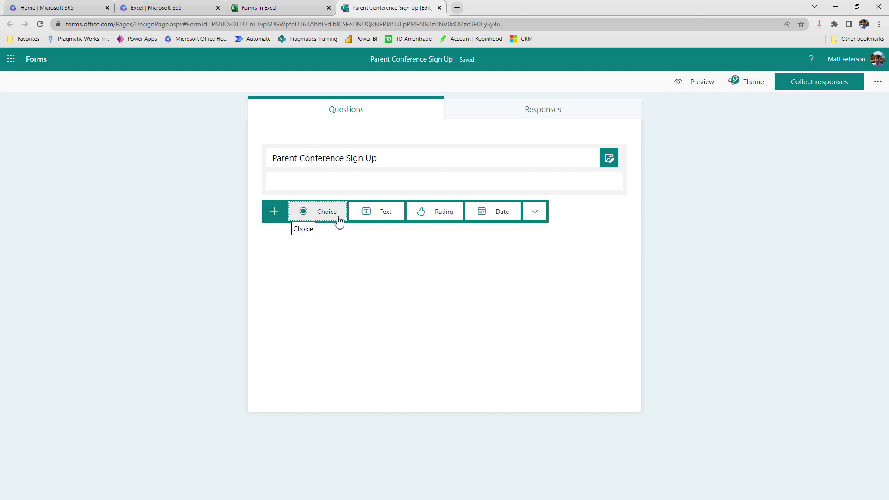
pyautogui.click(363, 218)
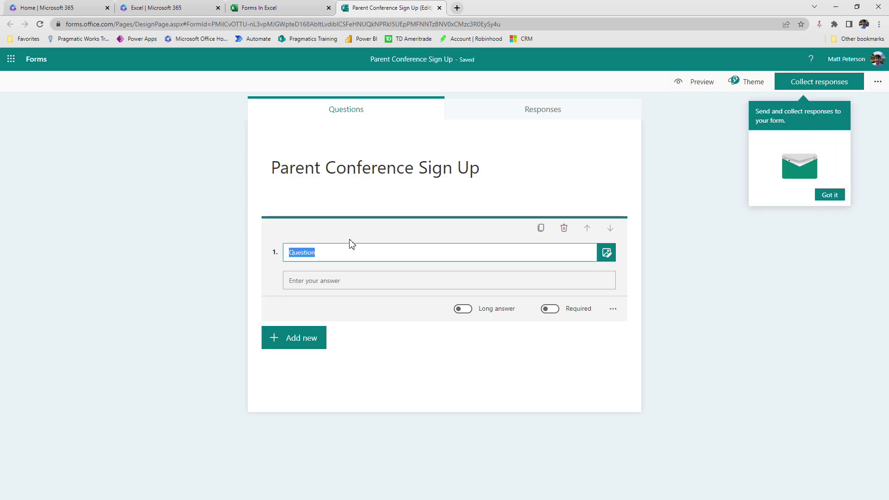
pyautogui.write('What is your Na')
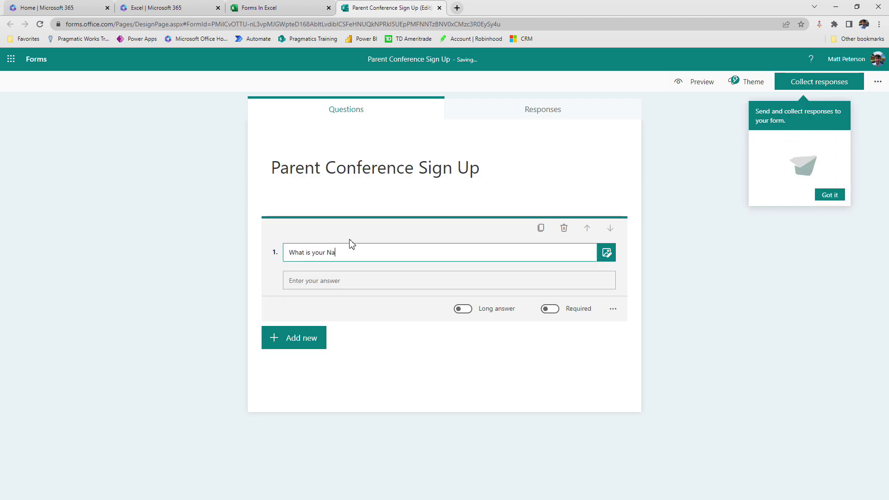
pyautogui.press('BackSpace')
pyautogui.write('name?')
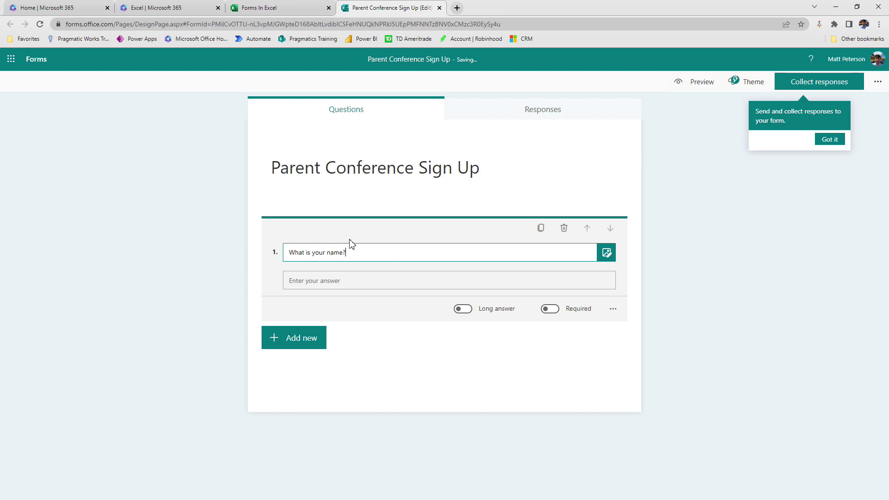
pyautogui.click(549, 311)
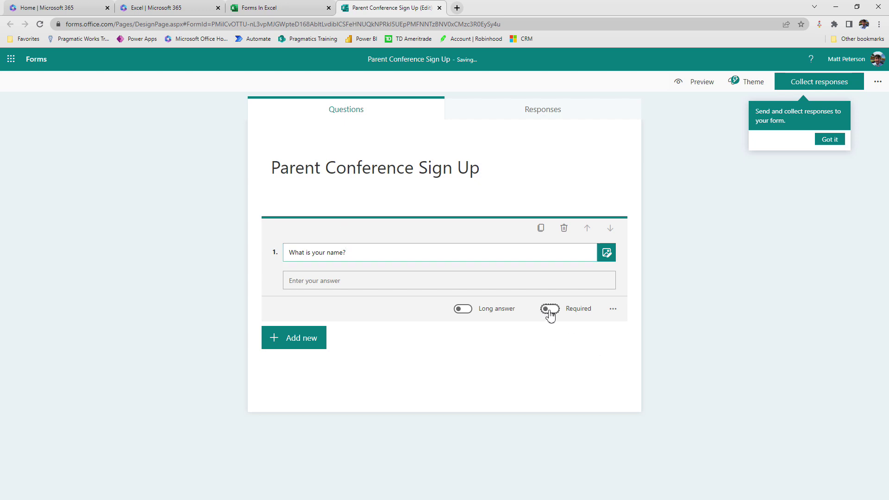
# Step: Add a date question 'What date would you like to come in for the conference'
pyautogui.click(292, 347)
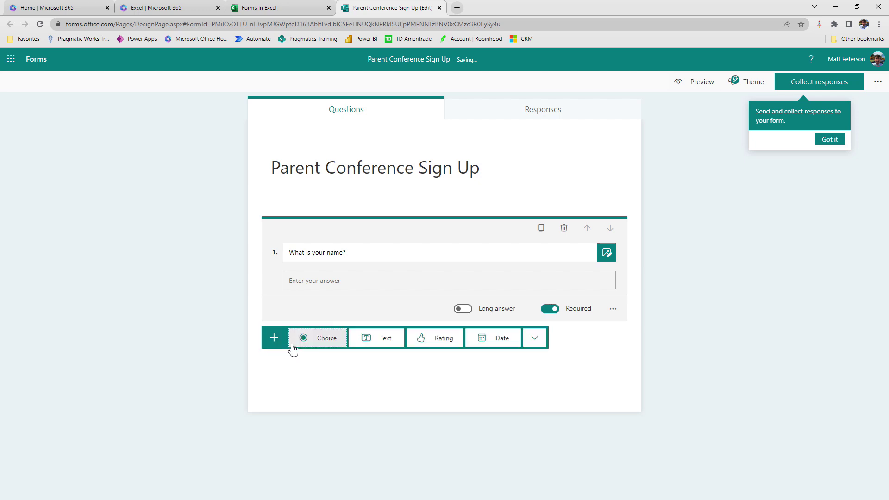
pyautogui.click(486, 348)
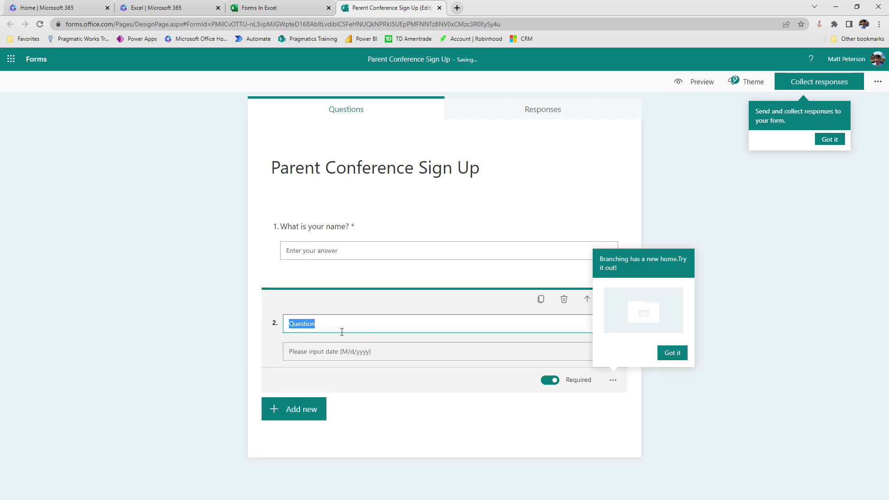
pyautogui.write('What date would you li')
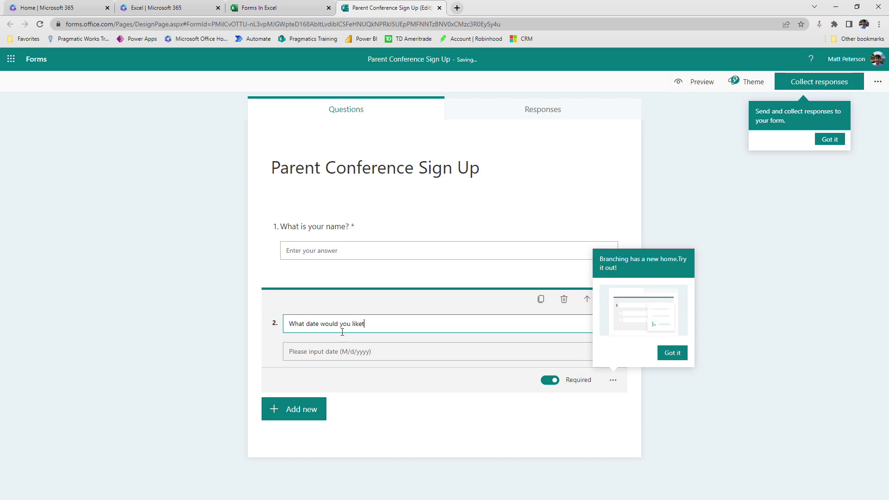
pyautogui.write('ke to come in for the ocnv')
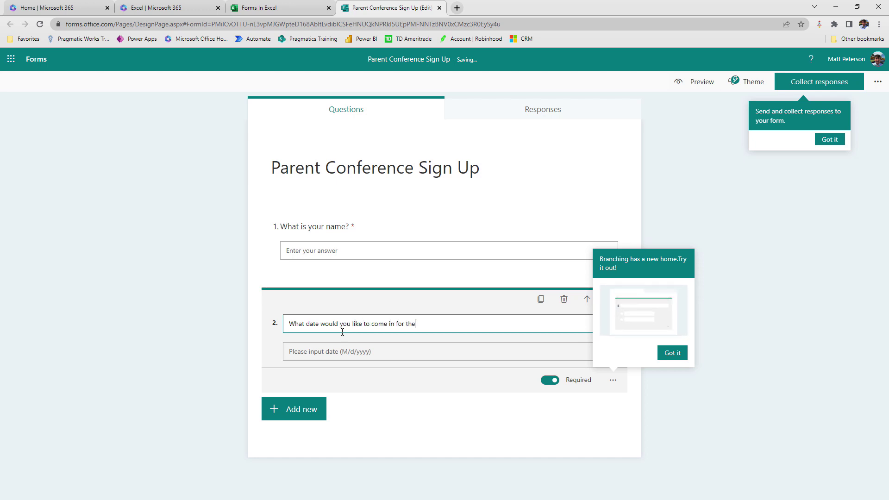
pyautogui.press('BackSpace')
pyautogui.press('BackSpace')
pyautogui.press('BackSpace')
pyautogui.press('BackSpace')
pyautogui.write('co')
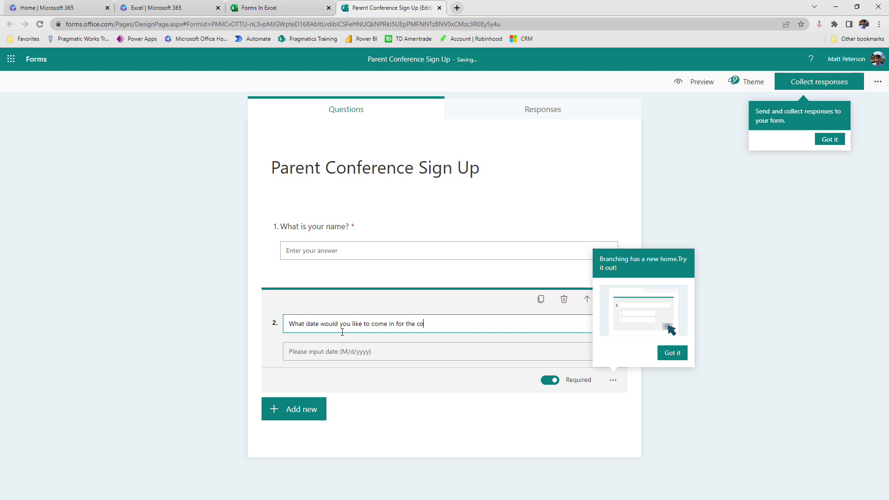
pyautogui.write('nference?')
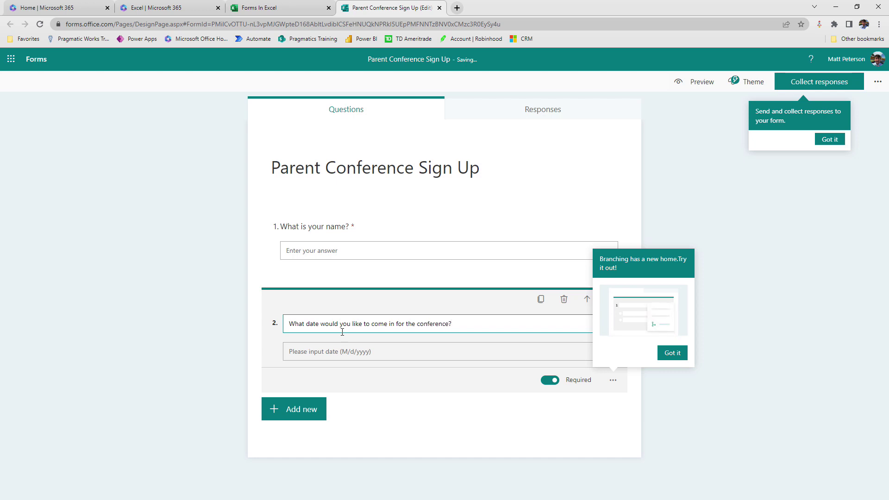
# Step: Add text question 'What phone number can I reach you at for any conflicts', replacing a stray choice question
pyautogui.click(303, 413)
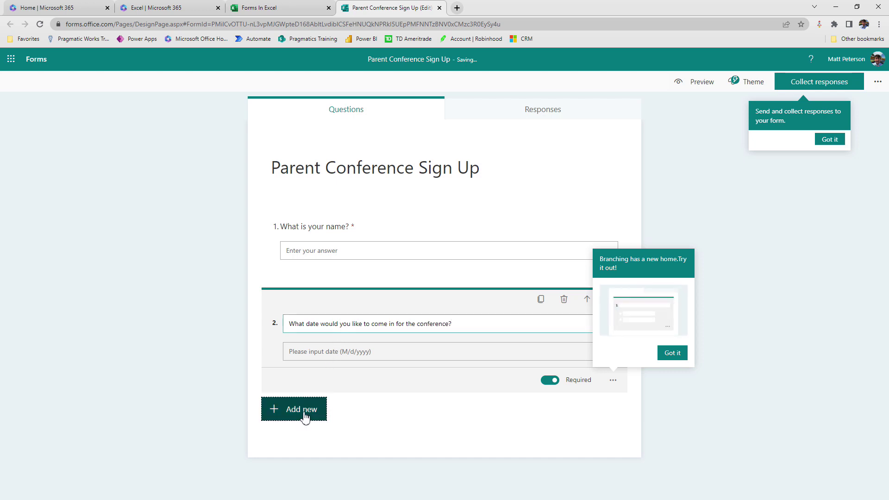
pyautogui.click(302, 413)
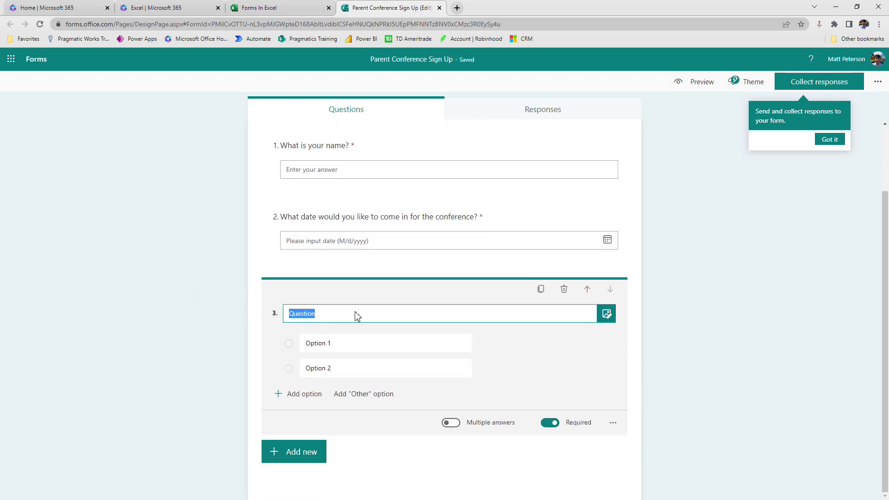
pyautogui.click(565, 289)
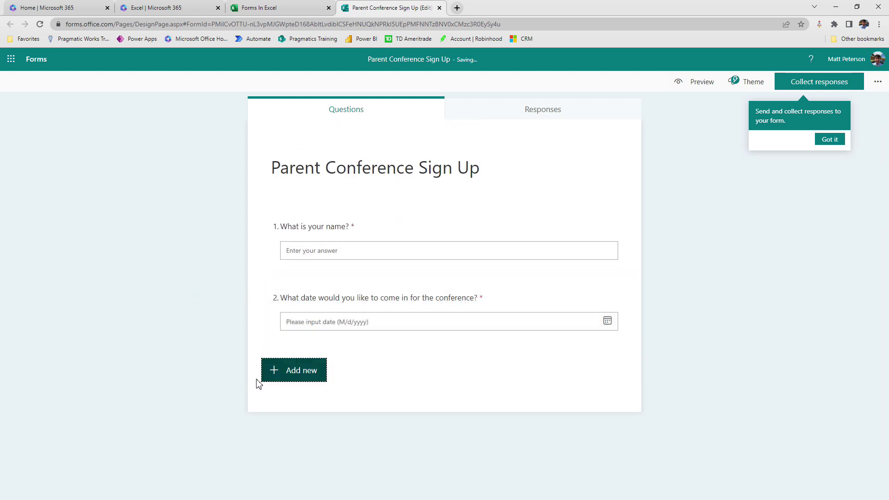
pyautogui.click(275, 372)
pyautogui.click(378, 373)
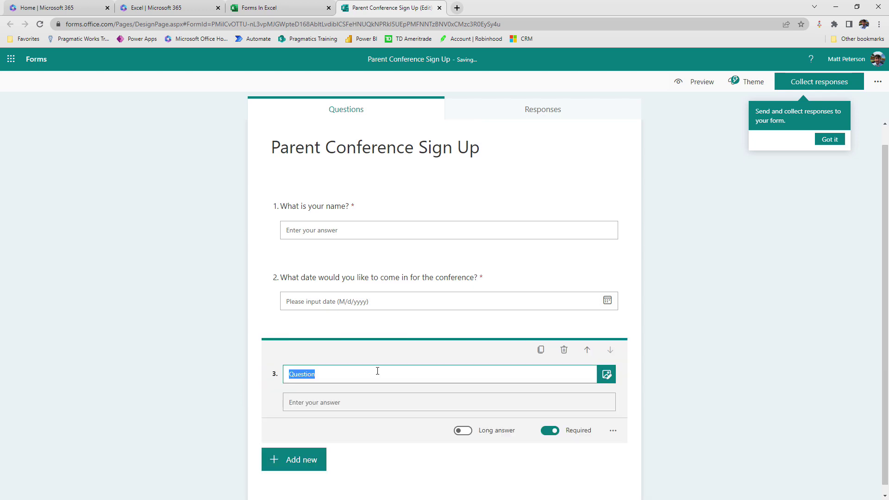
pyautogui.write('What phone number can I reach you')
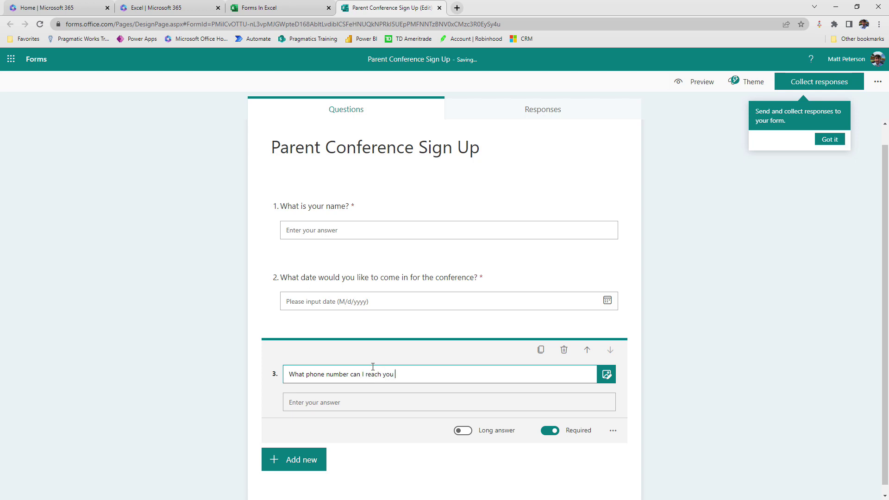
pyautogui.write(' at for any conflicts?')
pyautogui.click(263, 406)
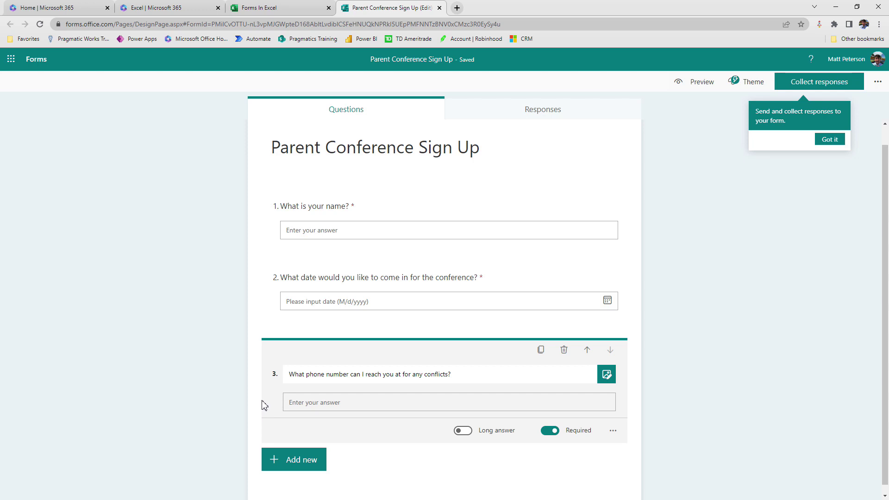
pyautogui.click(268, 8)
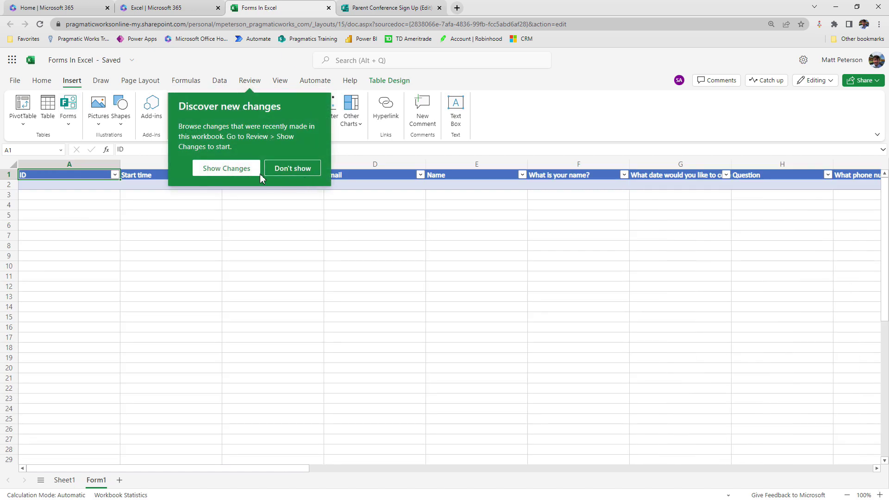
# Step: Dismiss the Discover new changes popup with Don't show
pyautogui.click(295, 172)
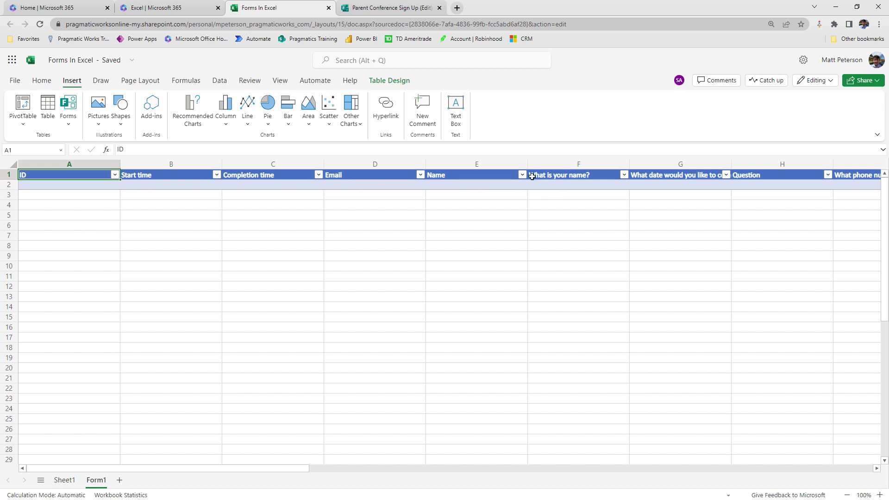
# Step: Preview the form and submit a response with the respondent's name, 5/17/2023 and a phone number
pyautogui.click(393, 10)
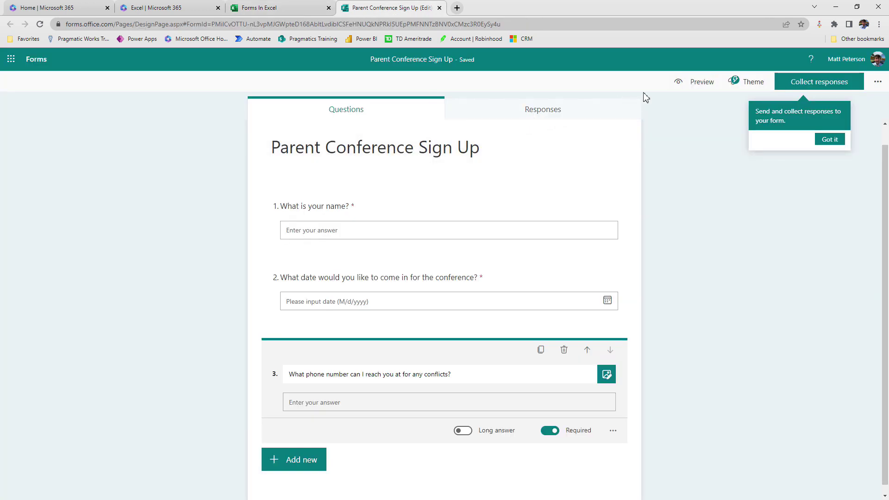
pyautogui.click(702, 92)
pyautogui.click(372, 226)
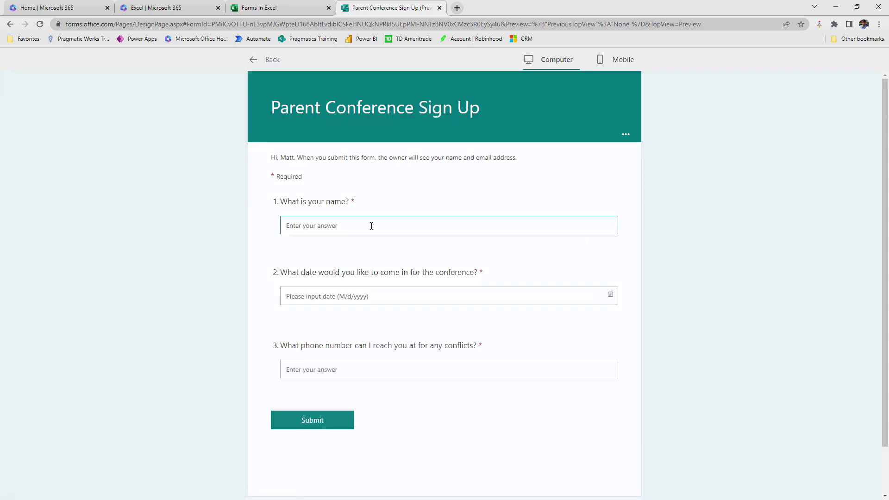
pyautogui.click(611, 297)
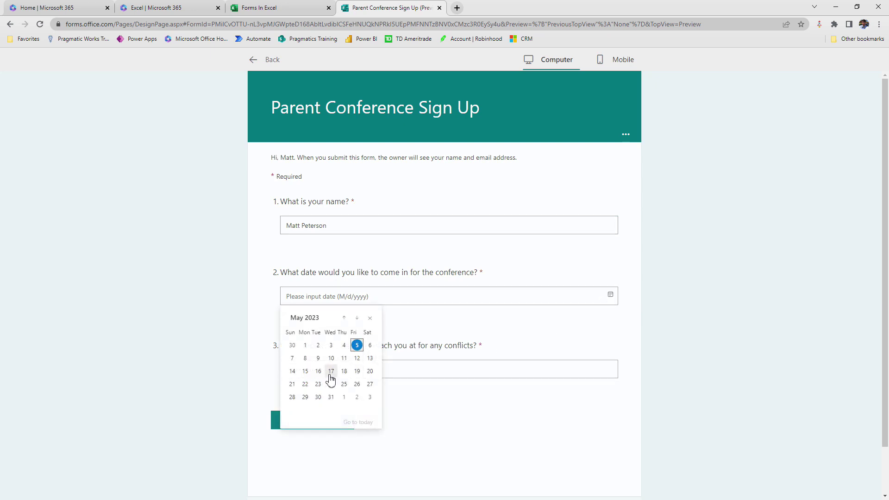
pyautogui.click(331, 371)
pyautogui.click(329, 372)
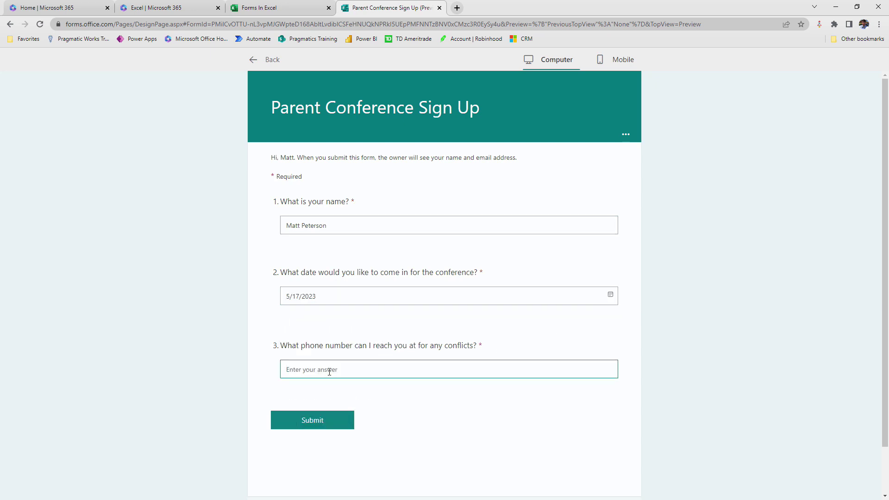
pyautogui.write('123-123-1234')
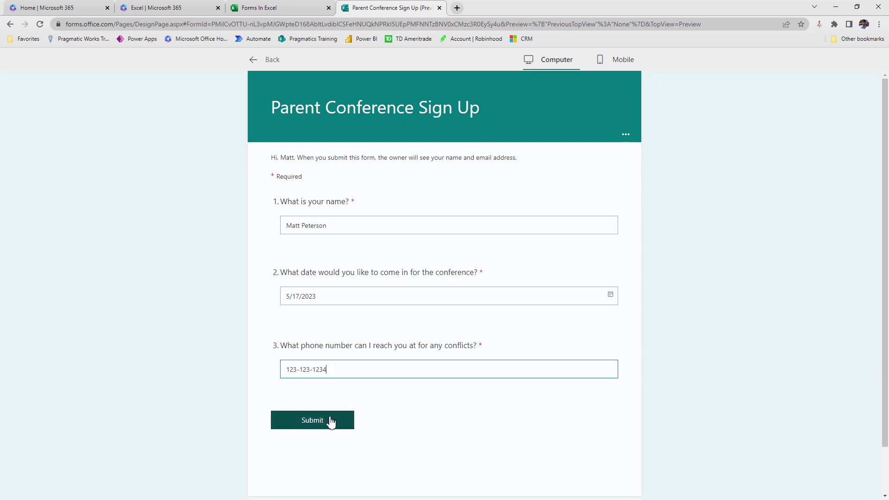
pyautogui.click(328, 424)
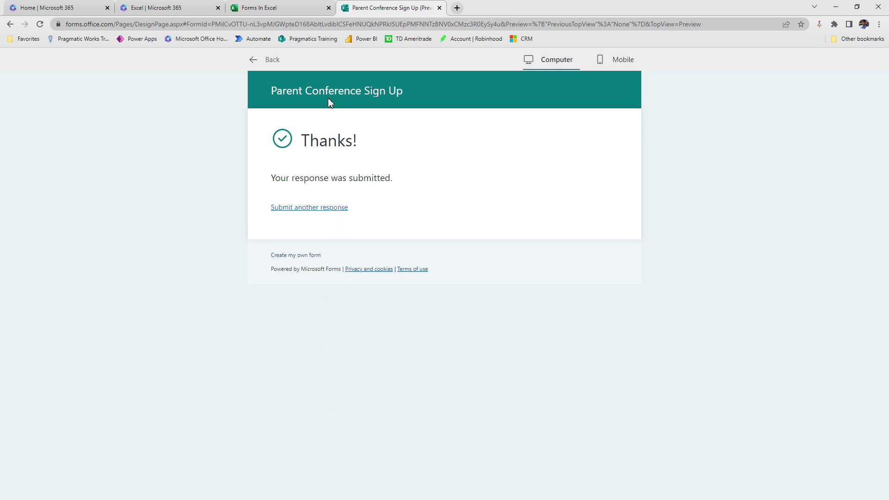
# Step: Return to the workbook and scroll right to the response row's date and phone columns
pyautogui.click(298, 7)
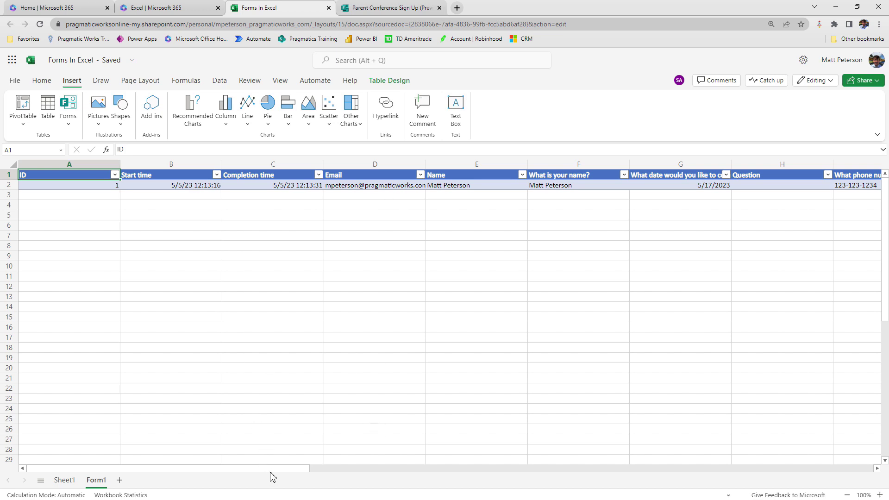
pyautogui.moveTo(272, 474); pyautogui.dragTo(359, 475)
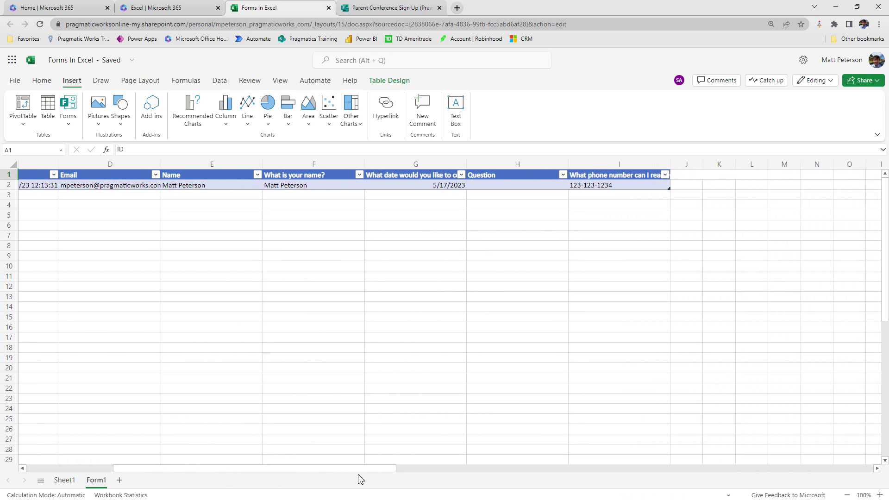
# Step: Leave the form preview and check the Collect responses audience options
pyautogui.click(385, 9)
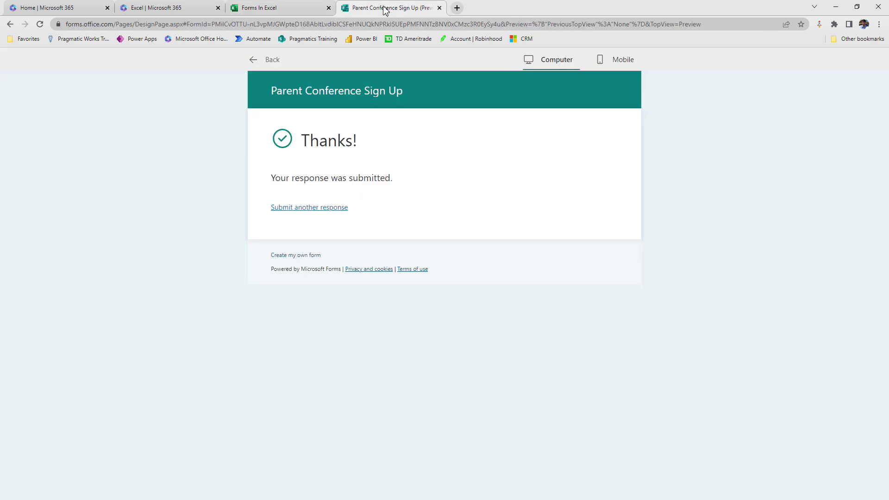
pyautogui.click(255, 65)
pyautogui.click(809, 88)
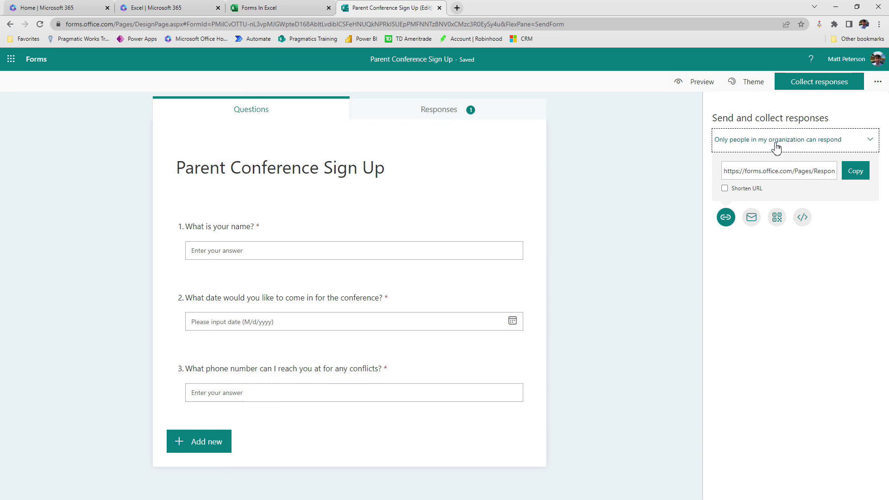
pyautogui.click(777, 147)
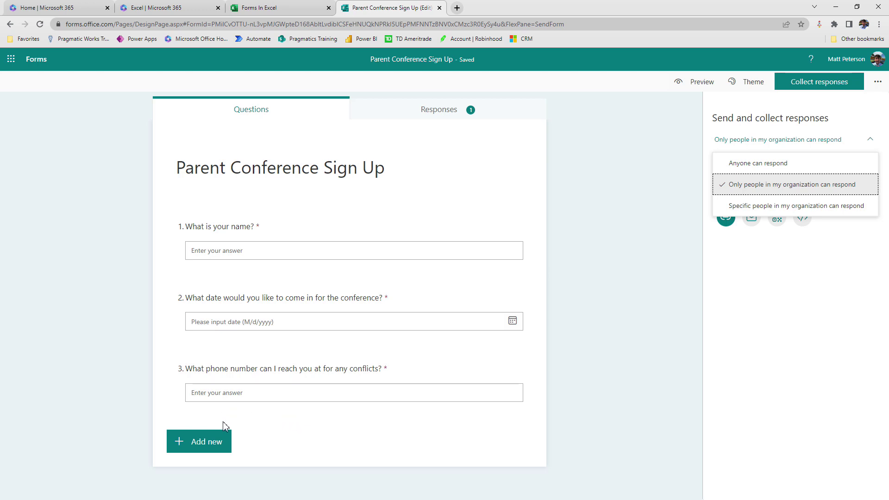
pyautogui.click(294, 7)
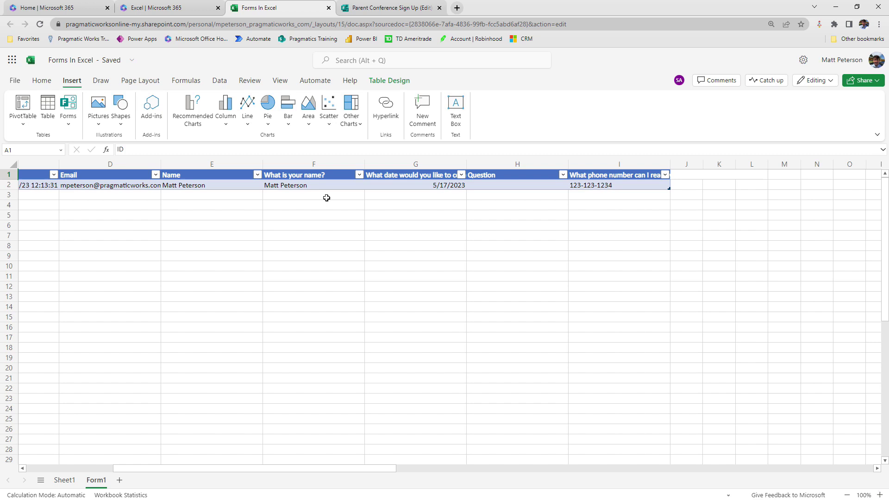
# Step: Autofit column G to show 'What date would you like to come in for the conference?'
pyautogui.doubleClick(467, 163)
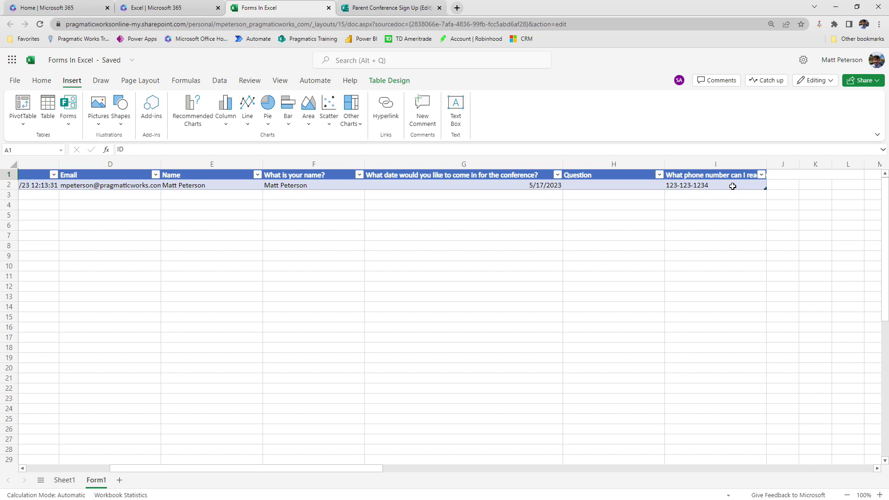
pyautogui.click(403, 8)
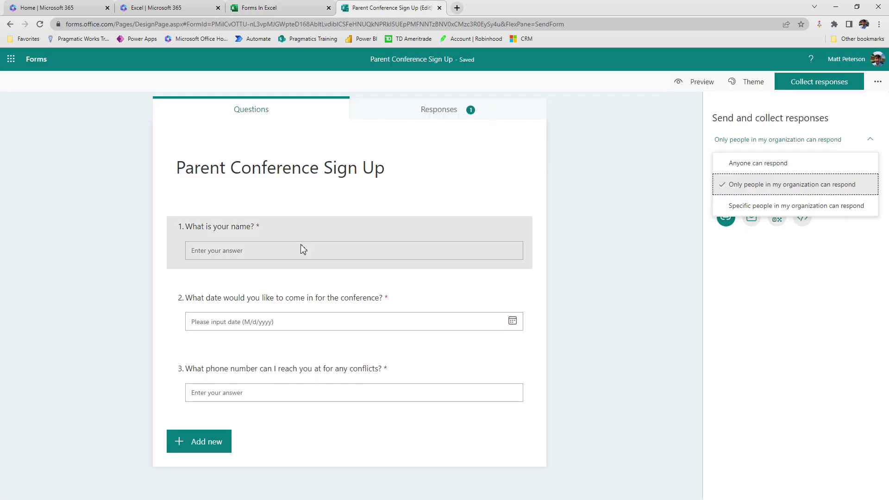
pyautogui.click(296, 10)
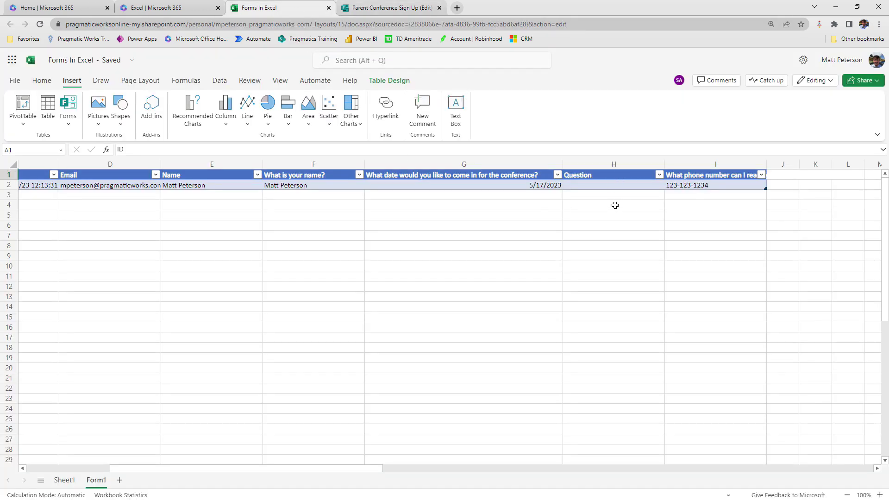
# Step: Delete the blank Question column H from the Form1 table
pyautogui.click(615, 165)
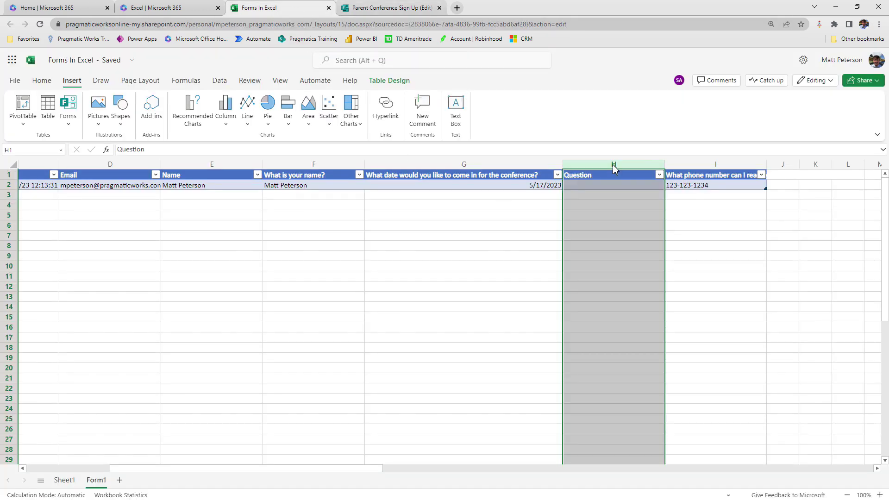
pyautogui.rightClick(614, 168)
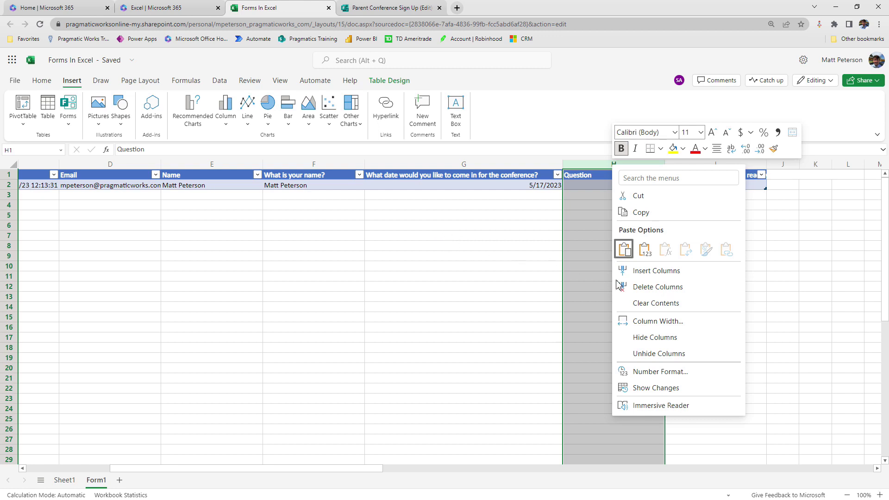
pyautogui.click(646, 287)
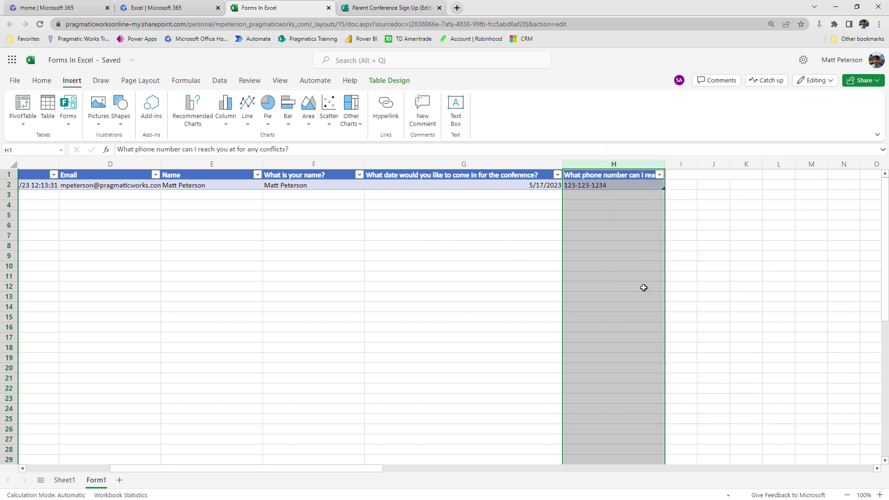
pyautogui.click(703, 237)
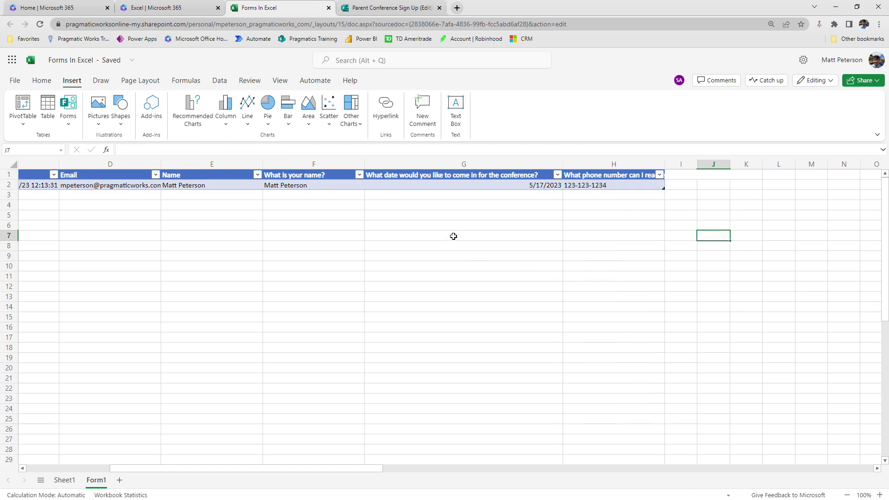
# Step: Show the Parent Conference Sign Up form's responses summary with its single response
pyautogui.click(366, 9)
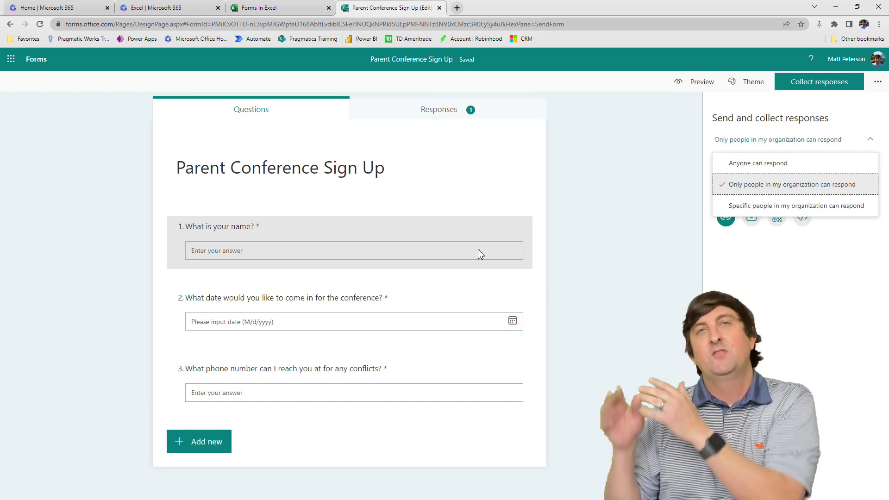
pyautogui.click(451, 116)
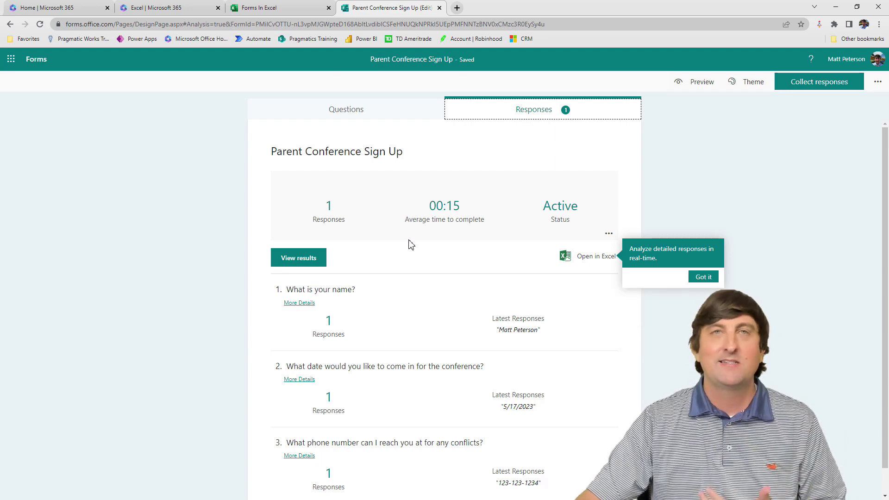
# Step: Switch back to the Forms In Excel workbook to view the Form1 response row
pyautogui.click(268, 8)
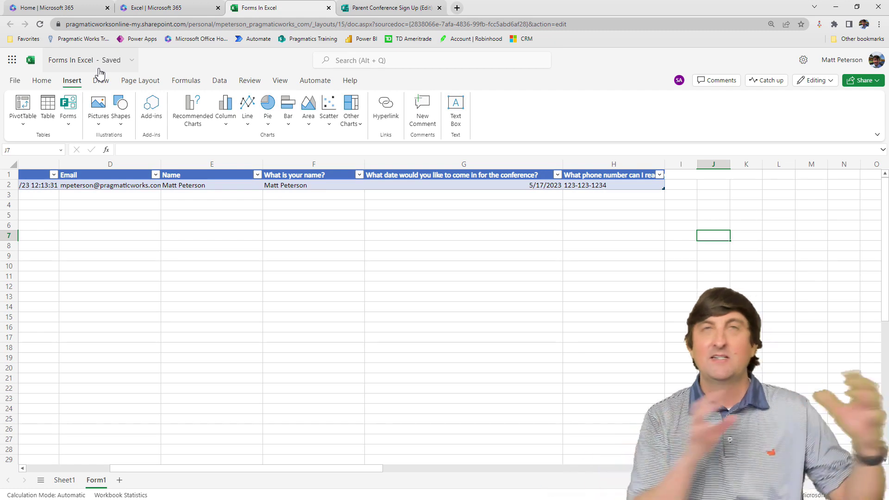